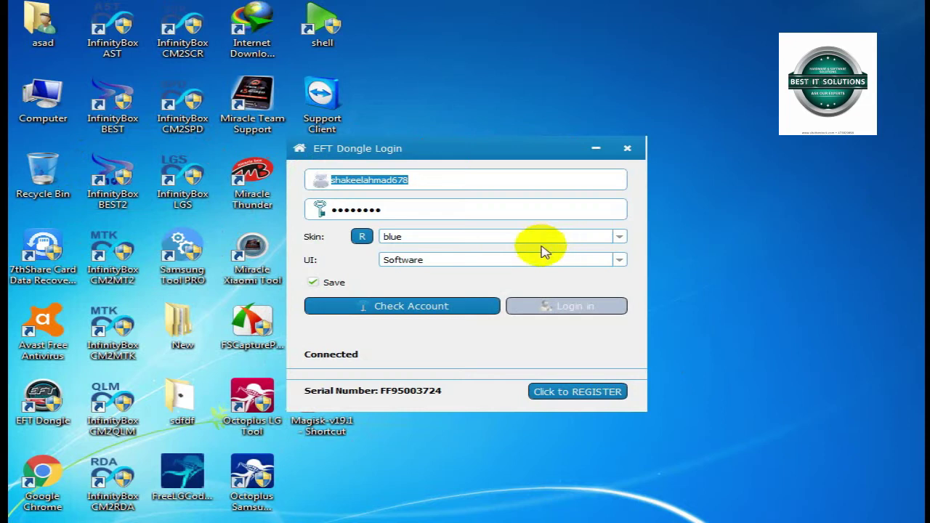
# Check the saved account in the EFT Dongle login window
pyautogui.click(474, 309)
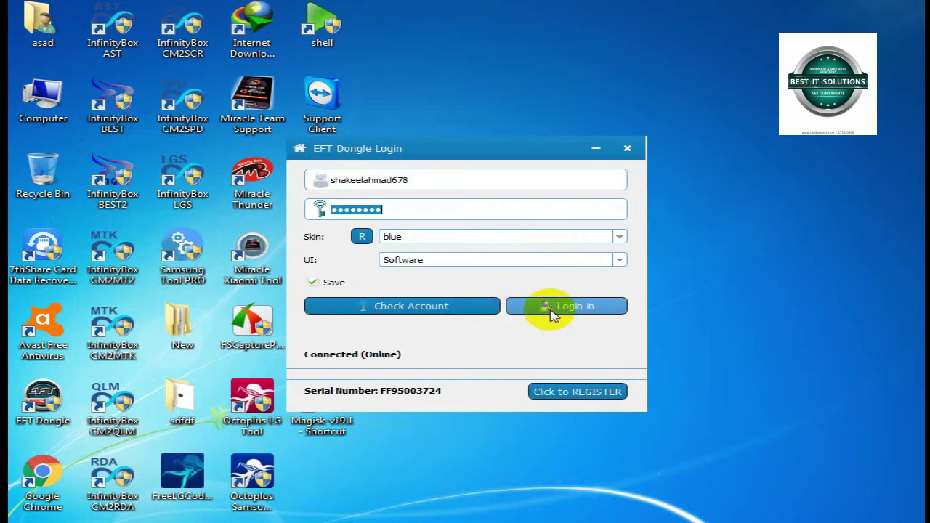
pyautogui.rightClick(719, 194)
pyautogui.click(765, 234)
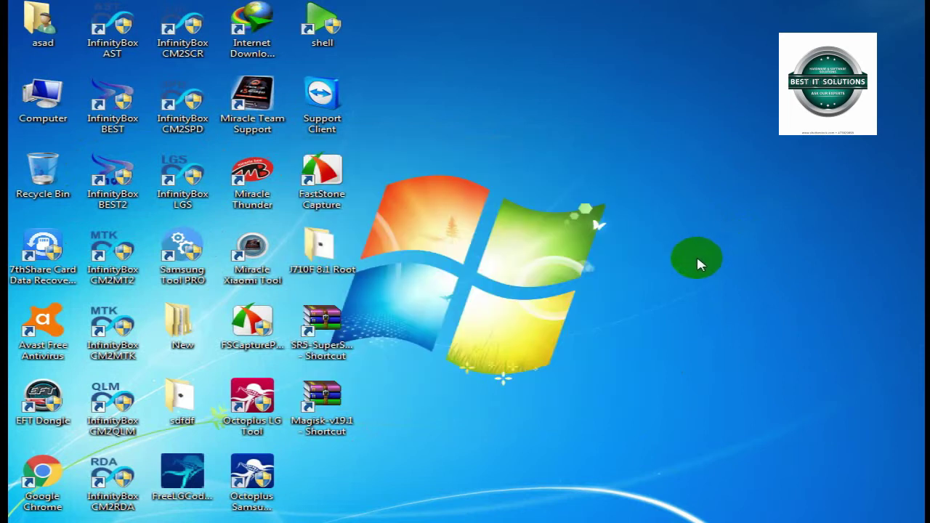
pyautogui.rightClick(472, 169)
pyautogui.click(497, 209)
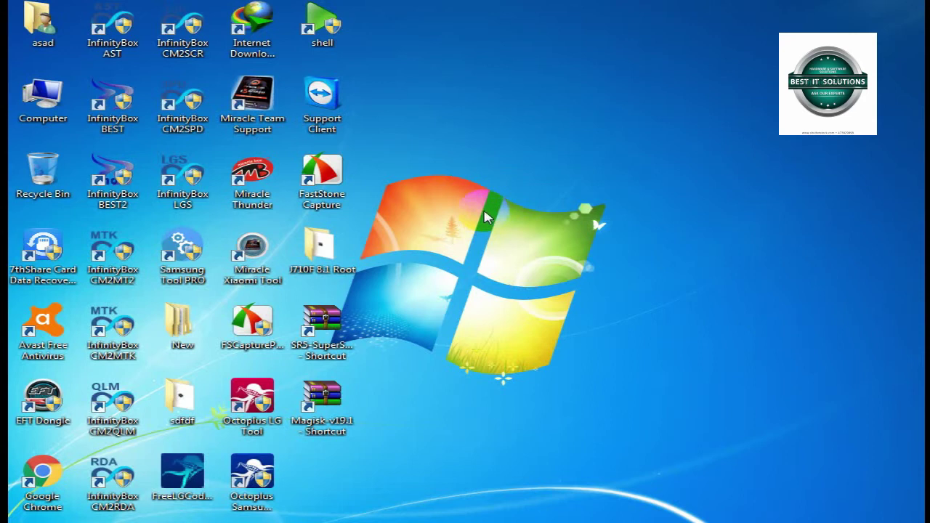
pyautogui.rightClick(492, 163)
pyautogui.click(522, 209)
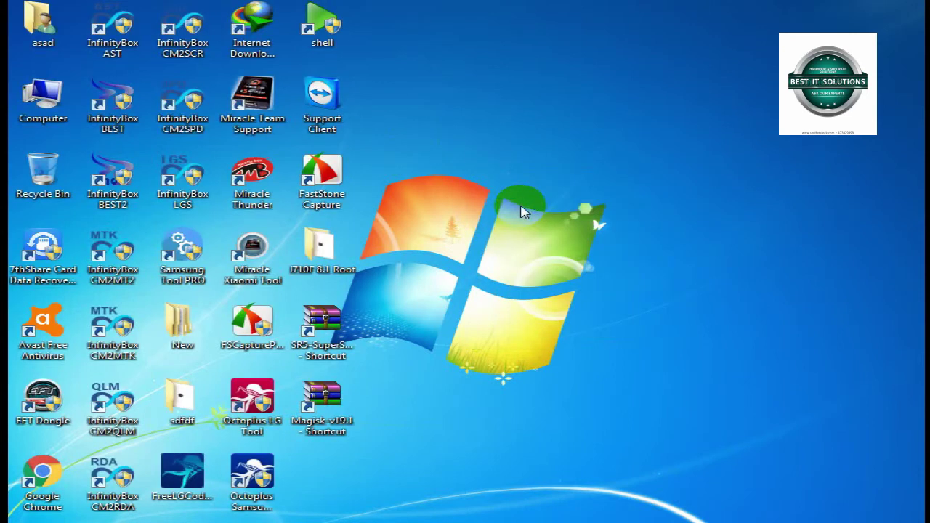
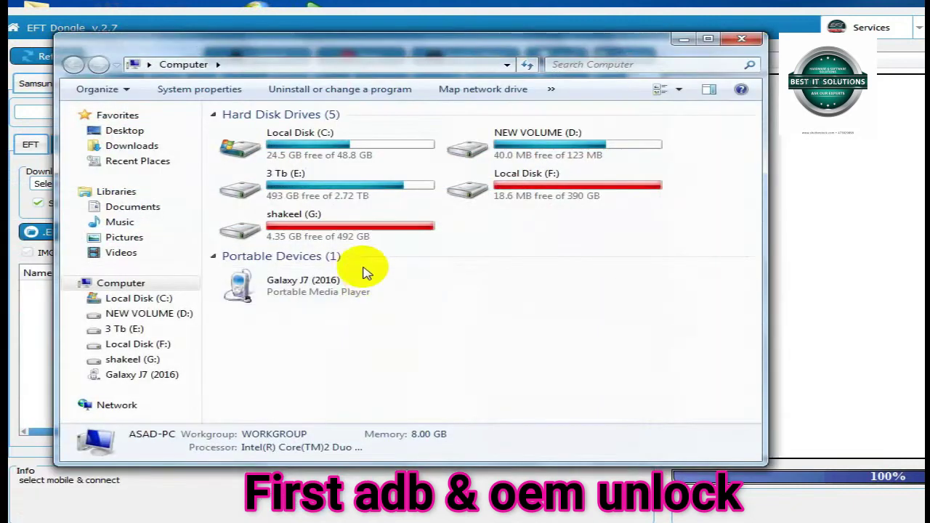
# Open Device Manager from the computer's system properties
pyautogui.rightClick(369, 209)
pyautogui.click(415, 365)
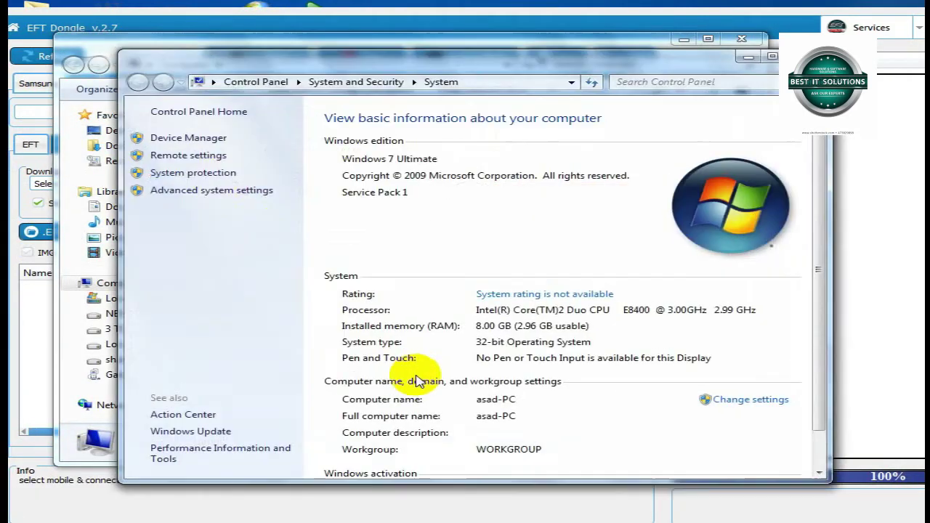
pyautogui.click(214, 140)
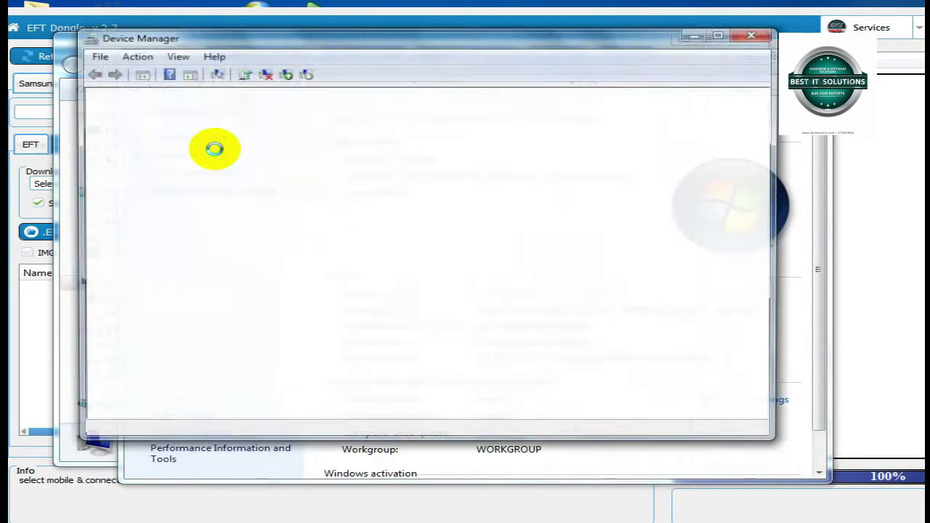
# Install the Android ADB Interface driver for the SAMSUNG_Android device, choosing it from the drivers already on the computer
pyautogui.click(169, 291)
pyautogui.rightClick(185, 288)
pyautogui.click(240, 298)
pyautogui.click(338, 299)
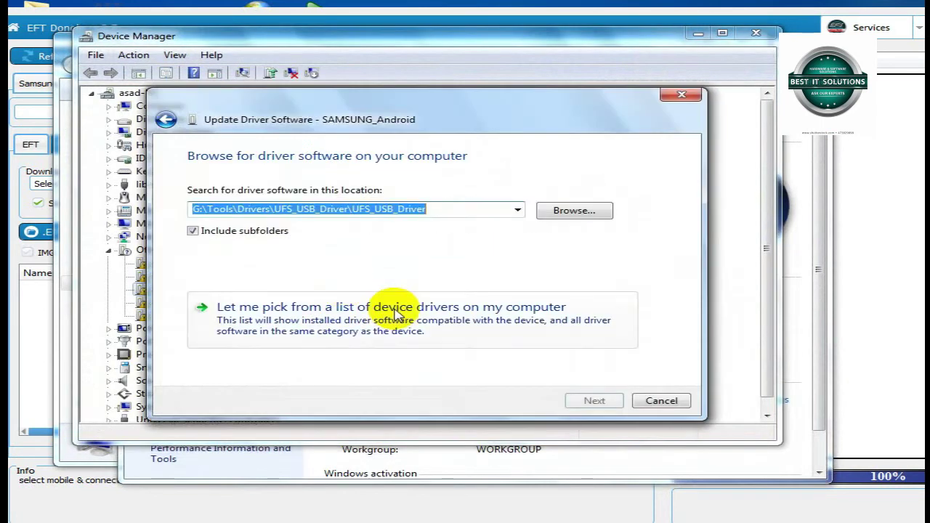
pyautogui.click(395, 313)
pyautogui.click(600, 401)
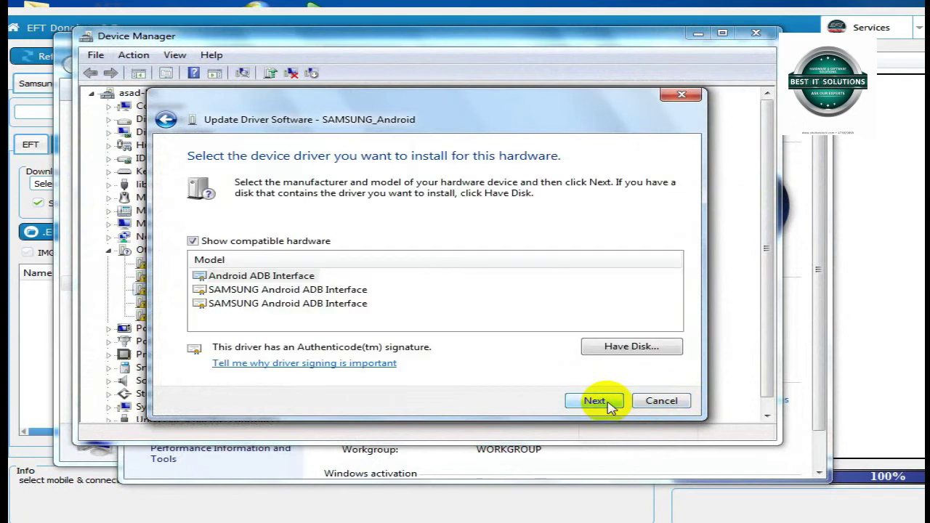
pyautogui.click(607, 402)
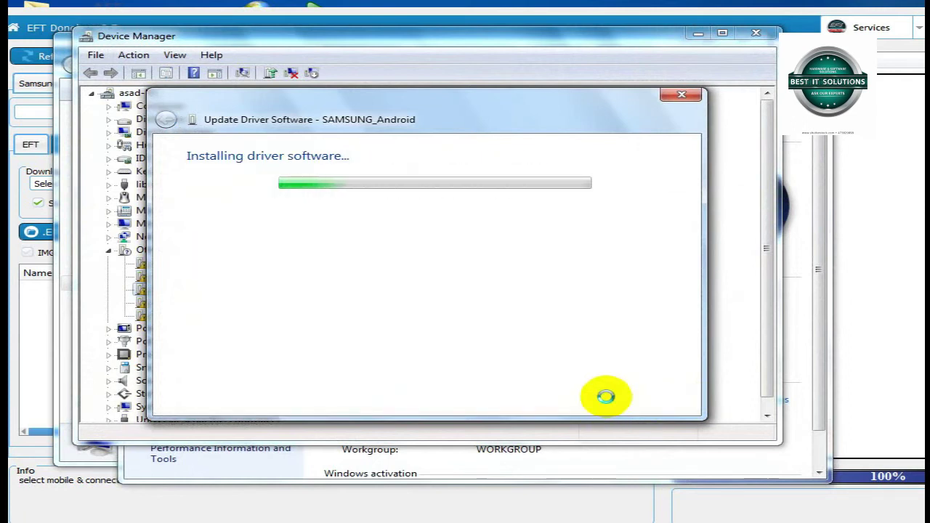
pyautogui.click(646, 401)
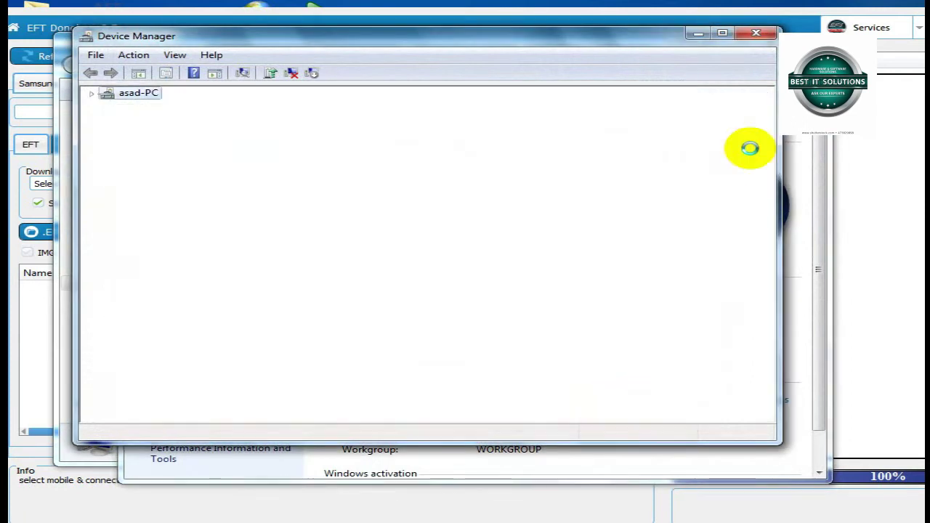
# Close the Device Manager, System and Computer windows and refresh the list of connected phones in EFT Dongle
pyautogui.click(757, 35)
pyautogui.click(805, 56)
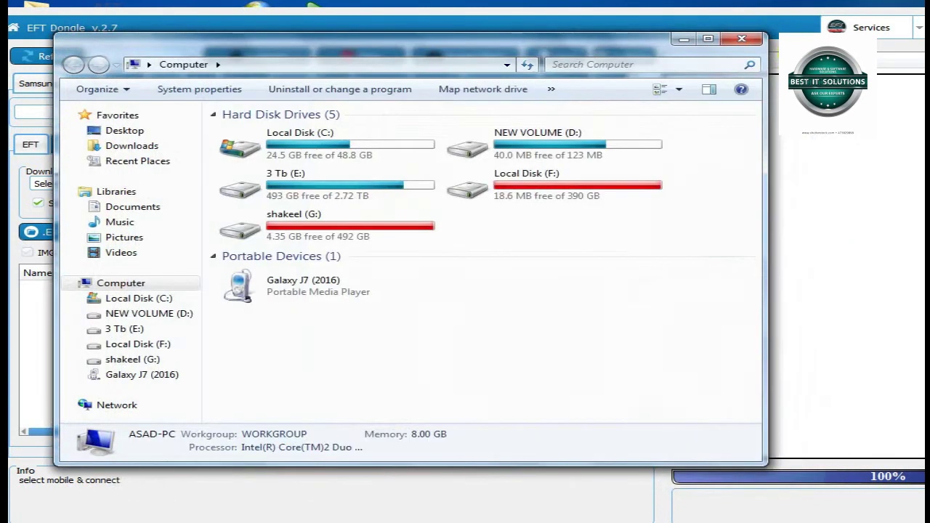
pyautogui.click(741, 38)
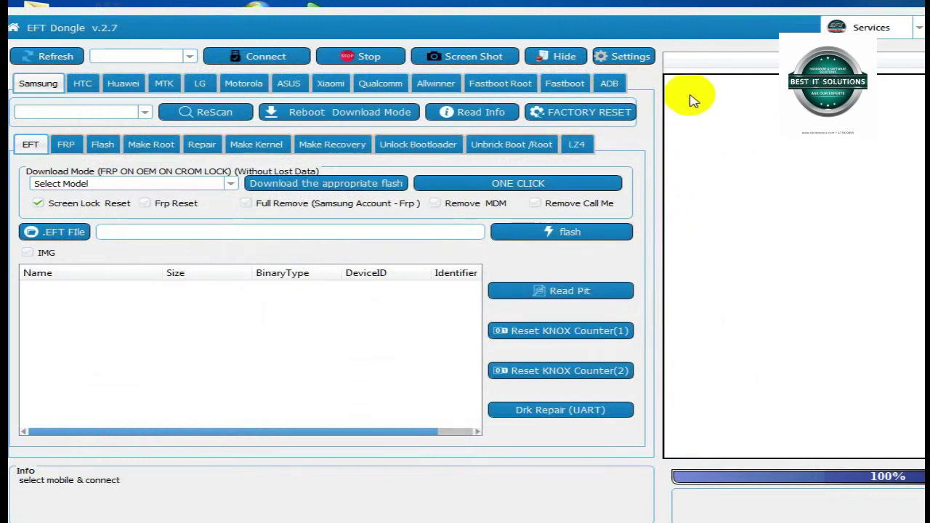
pyautogui.click(46, 56)
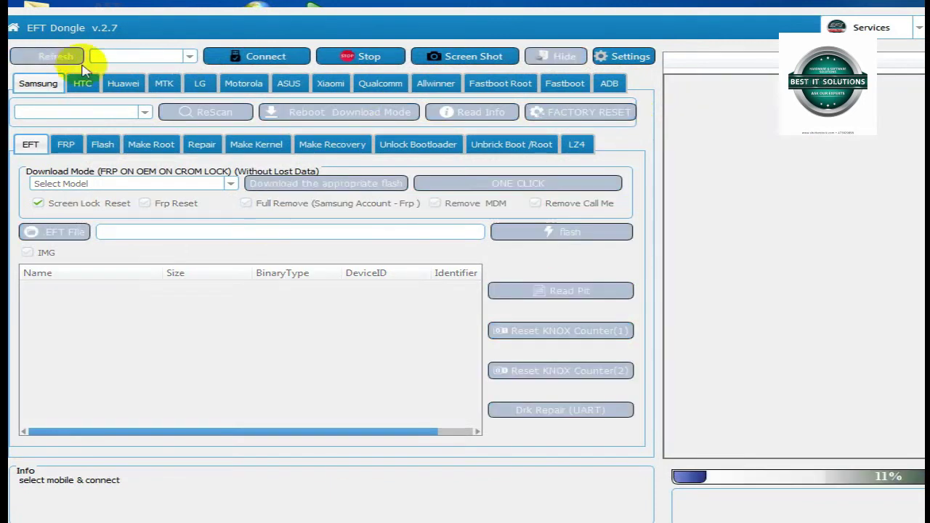
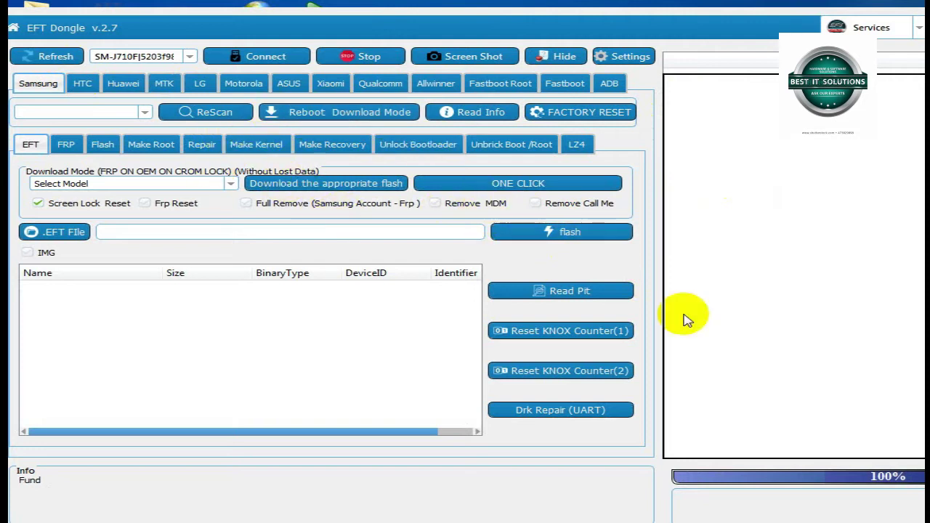
pyautogui.moveTo(186, 33); pyautogui.dragTo(197, 32)
# For Make Root, load J710FXXU5BRC2_J710FOJK5BRC1_J710FXXU5BRC4_HOME.tar.md5 as the AP file from the J710F Samsung firmware folder on drive E
pyautogui.click(163, 146)
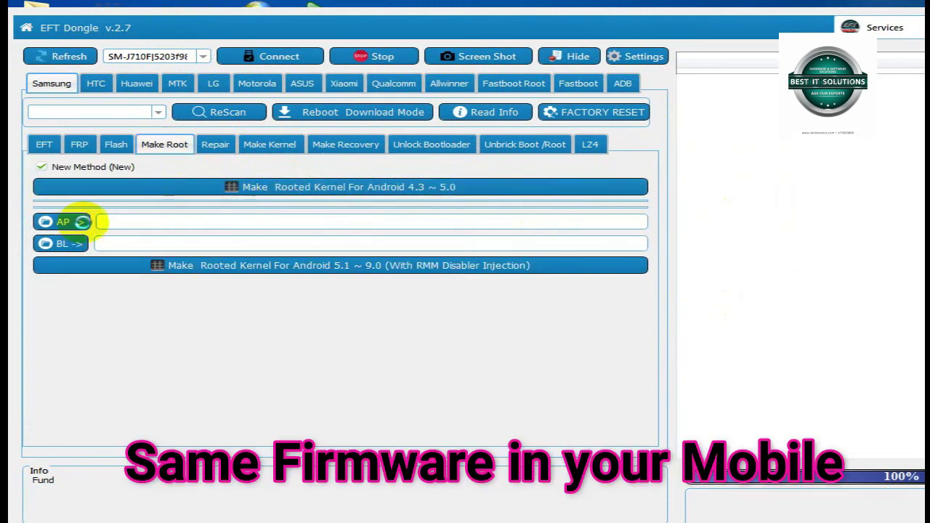
pyautogui.click(82, 221)
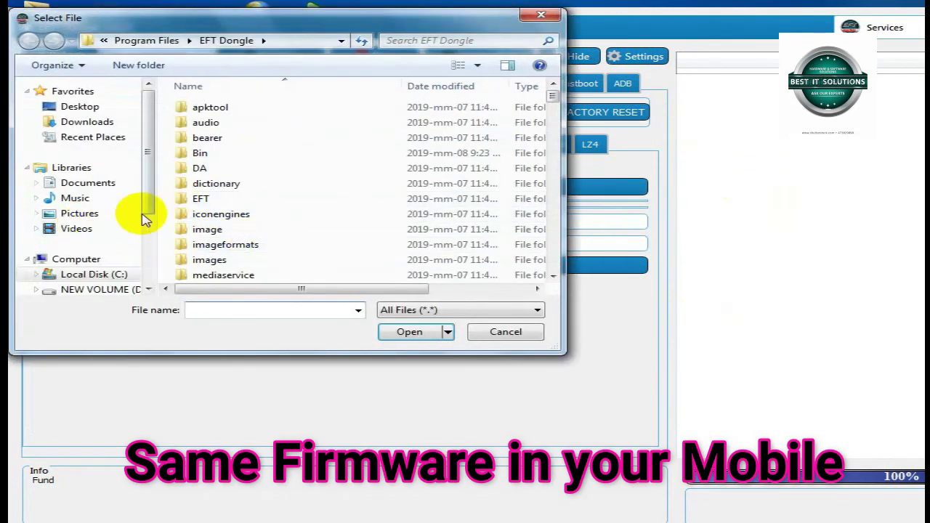
pyautogui.scroll(-3, 149, 233)
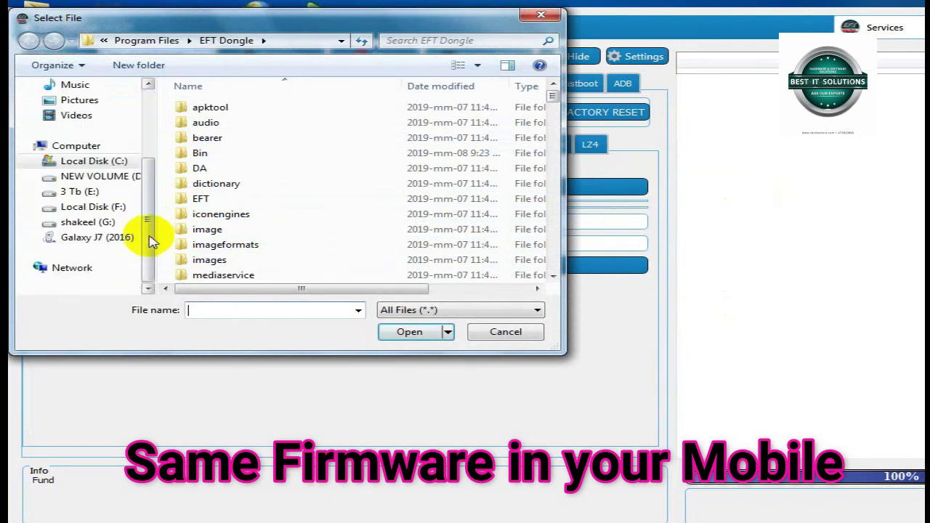
pyautogui.click(80, 192)
pyautogui.doubleClick(197, 183)
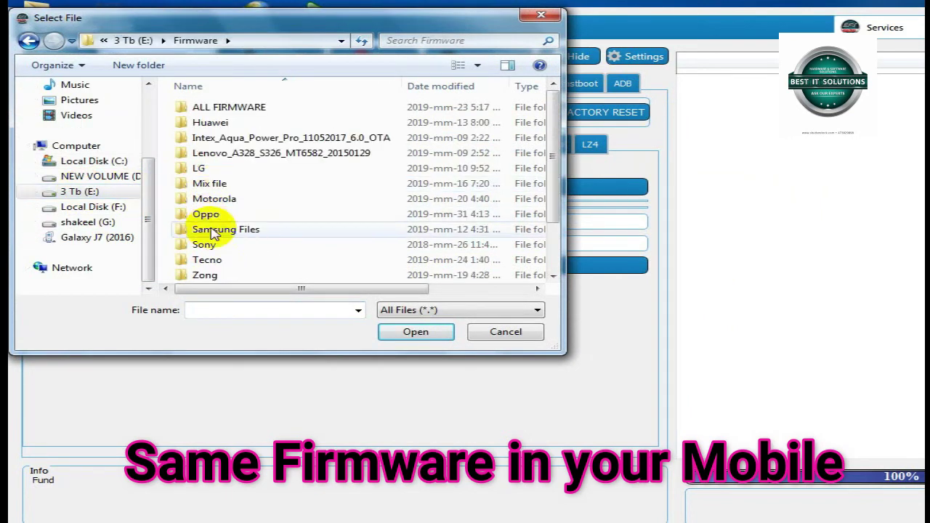
pyautogui.doubleClick(214, 231)
pyautogui.doubleClick(204, 182)
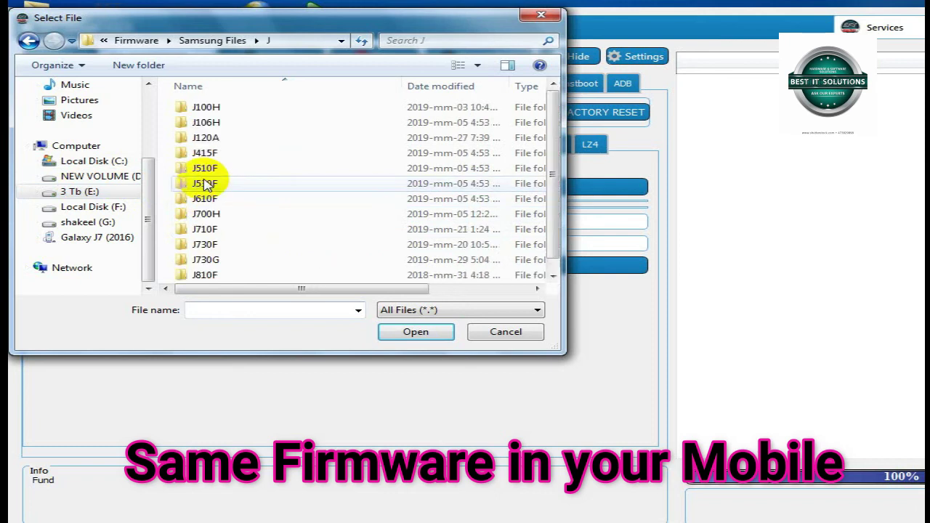
pyautogui.doubleClick(207, 231)
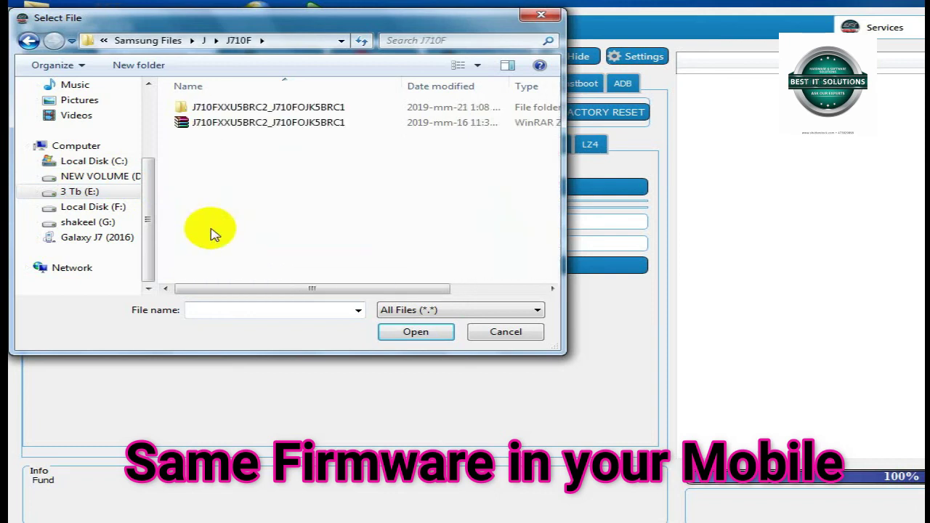
pyautogui.doubleClick(216, 108)
pyautogui.doubleClick(233, 111)
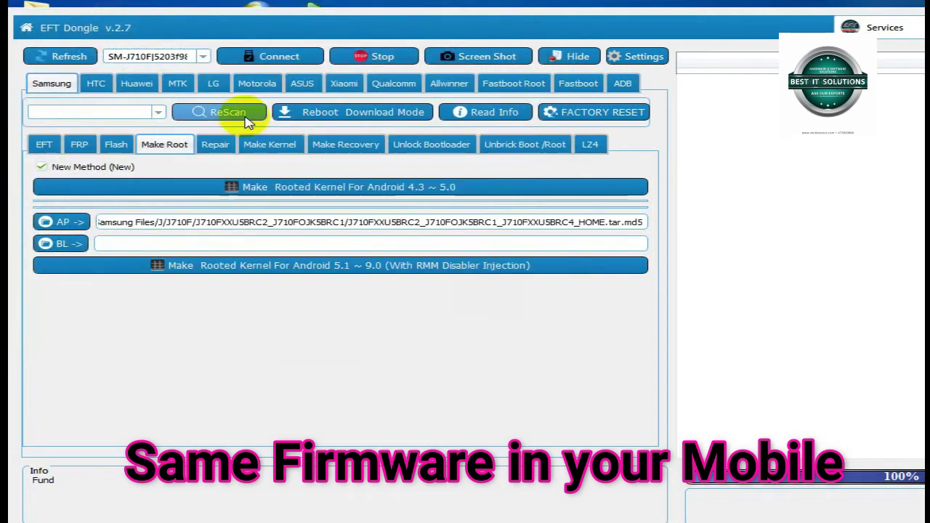
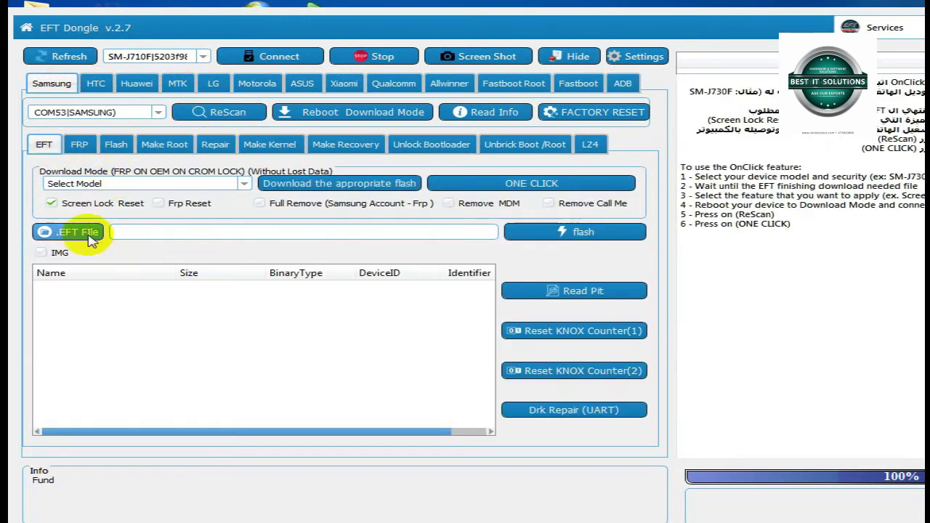
# Load boot.EFTPRO from the J710F firmware folder as the EFT file and flash it to the phone
pyautogui.click(89, 237)
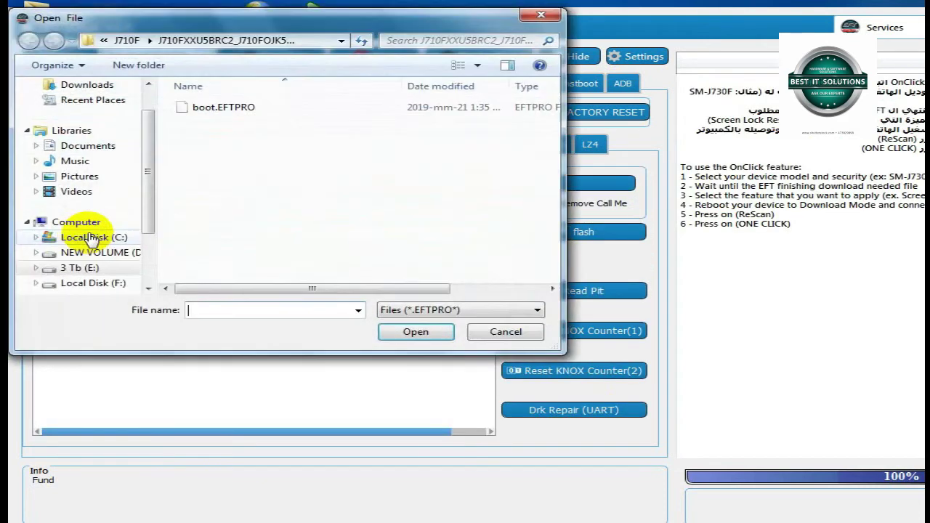
pyautogui.click(208, 108)
pyautogui.click(401, 335)
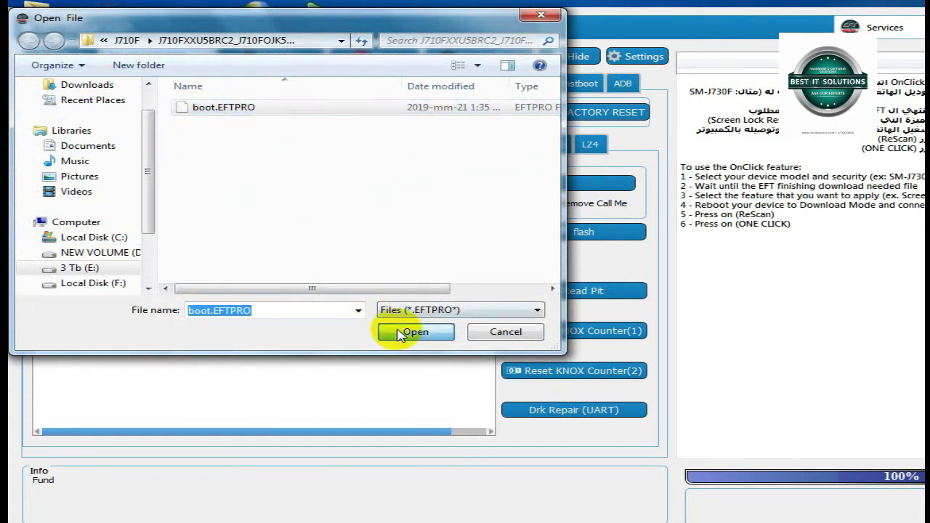
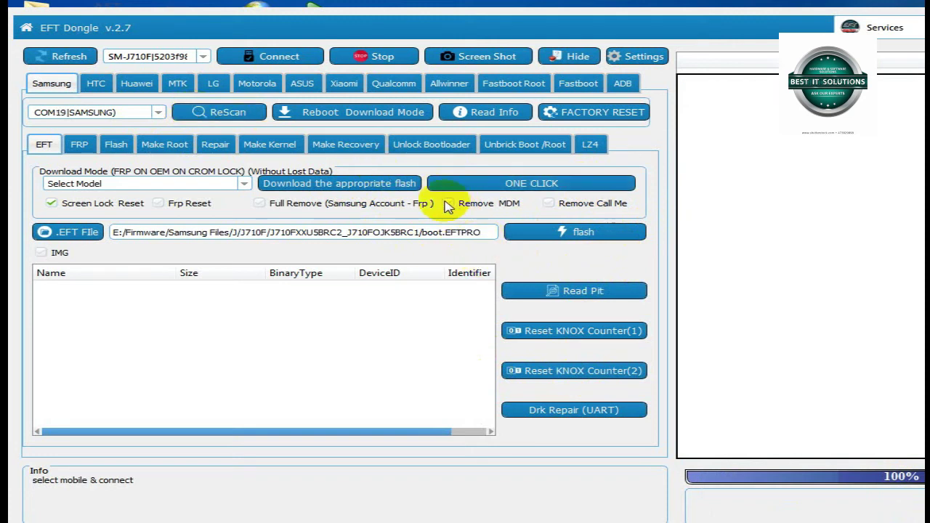
pyautogui.click(558, 239)
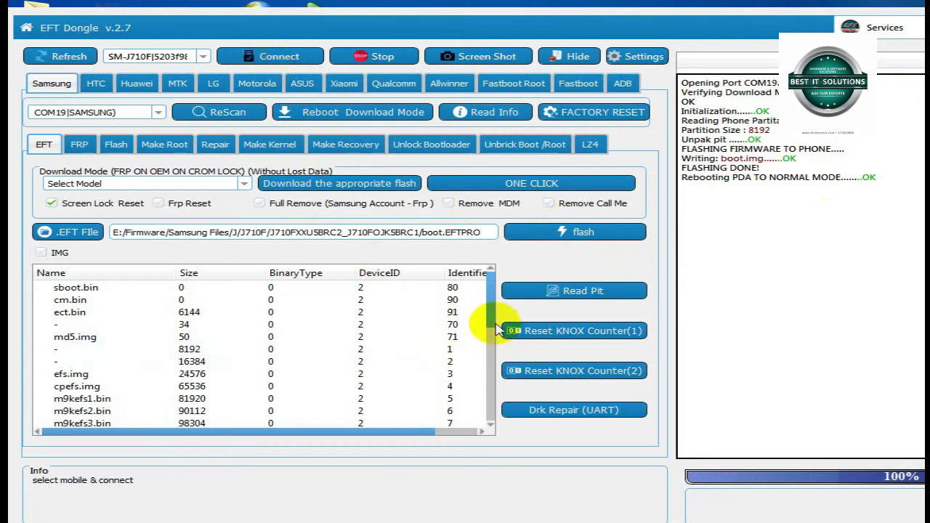
pyautogui.moveTo(487, 322); pyautogui.dragTo(513, 316)
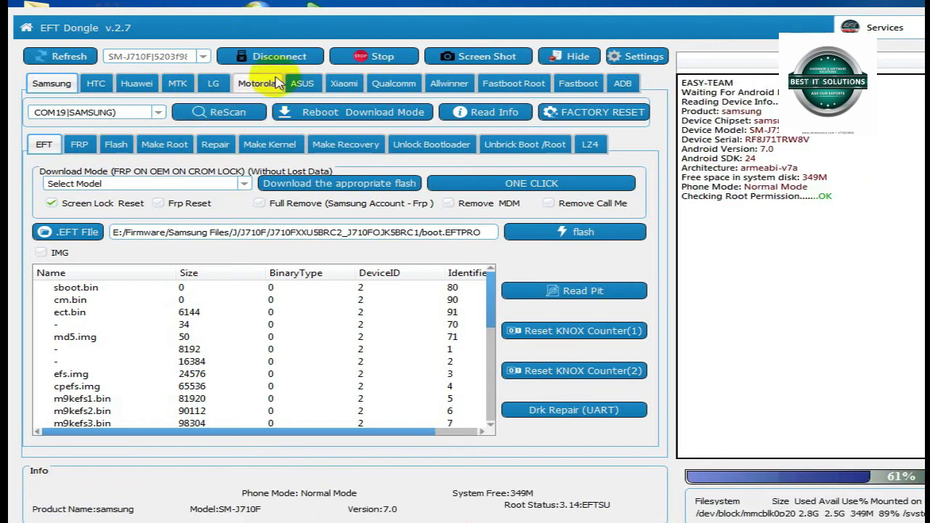
# Disconnect the phone, try to connect it again, and stop the connection attempt
pyautogui.click(277, 58)
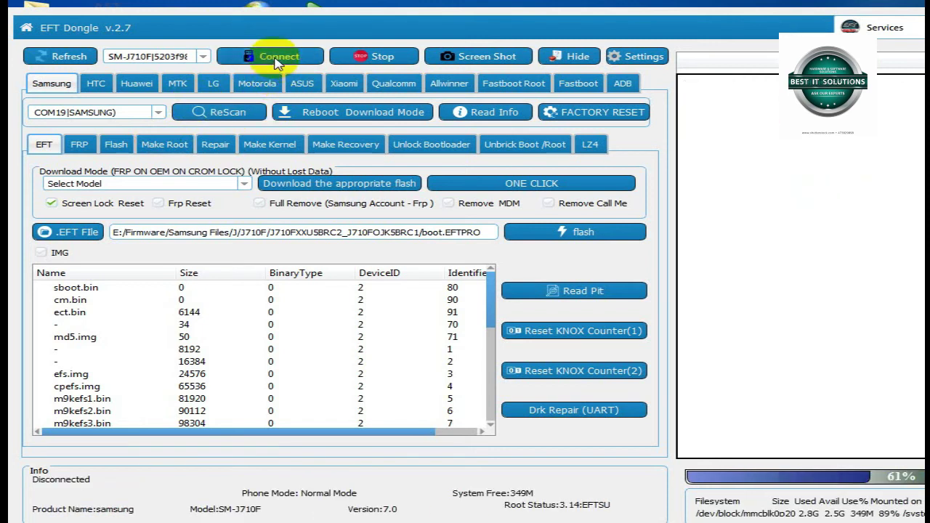
pyautogui.click(277, 61)
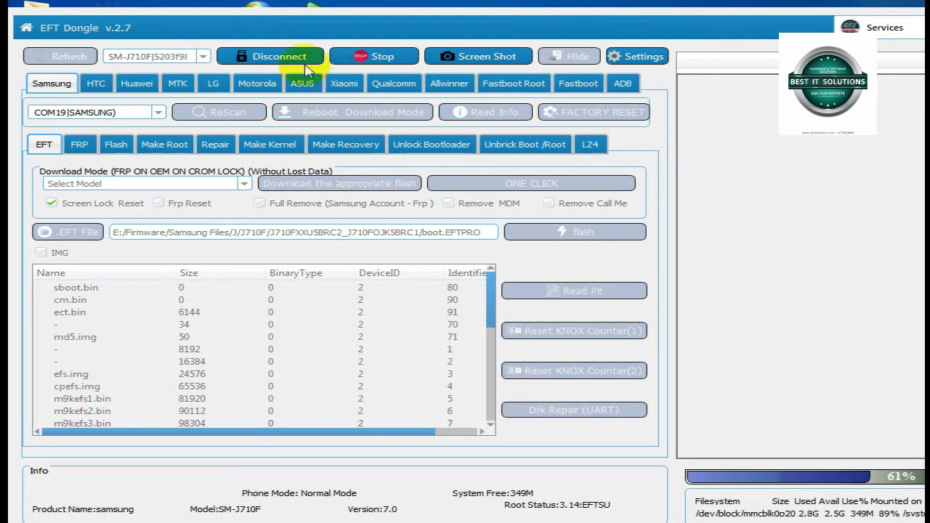
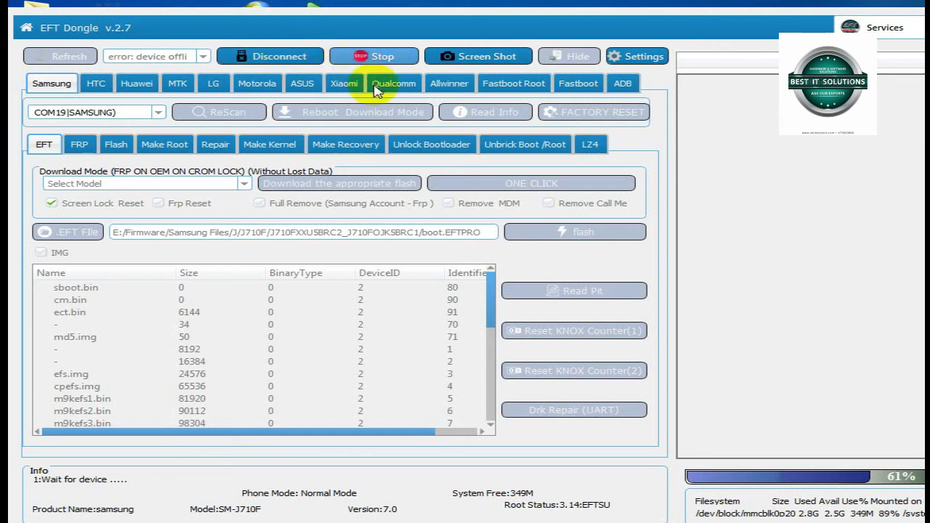
pyautogui.click(298, 58)
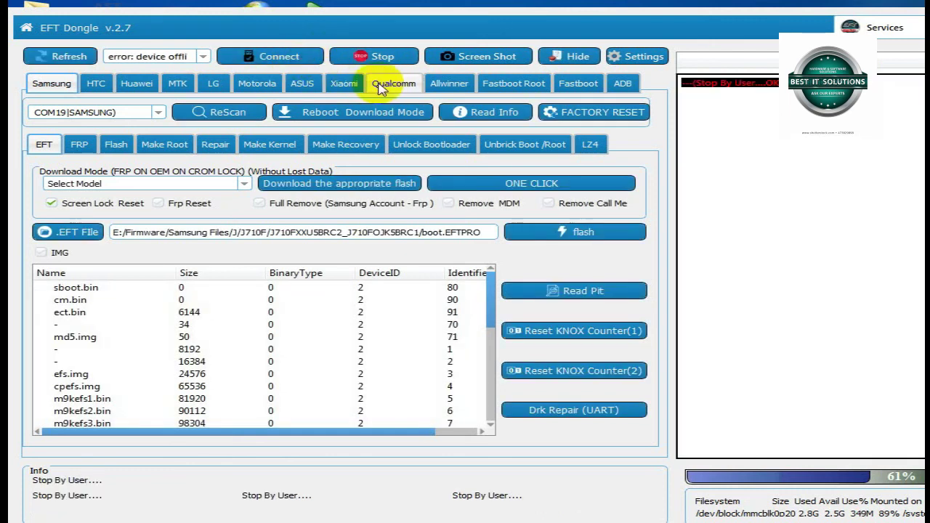
# Refresh the list of connected phones and connect to the SM-J710F
pyautogui.click(72, 58)
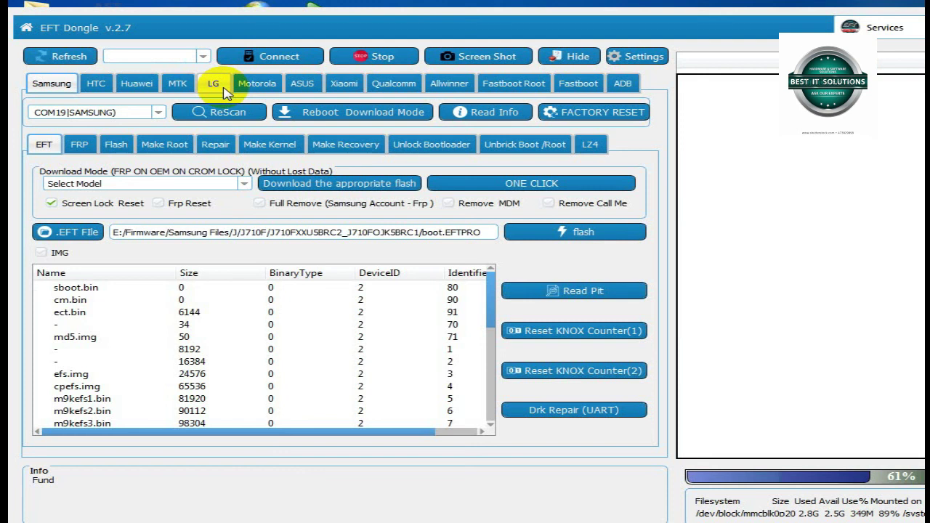
pyautogui.click(32, 57)
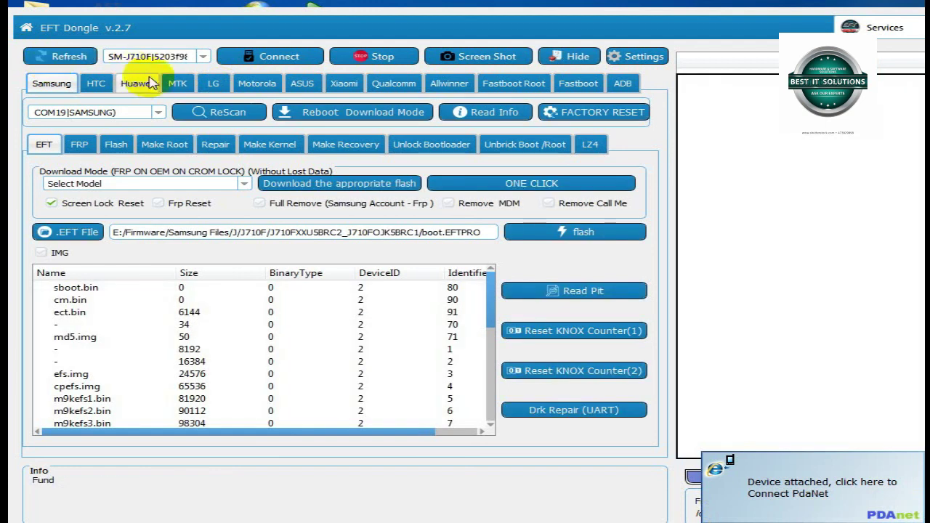
pyautogui.click(240, 55)
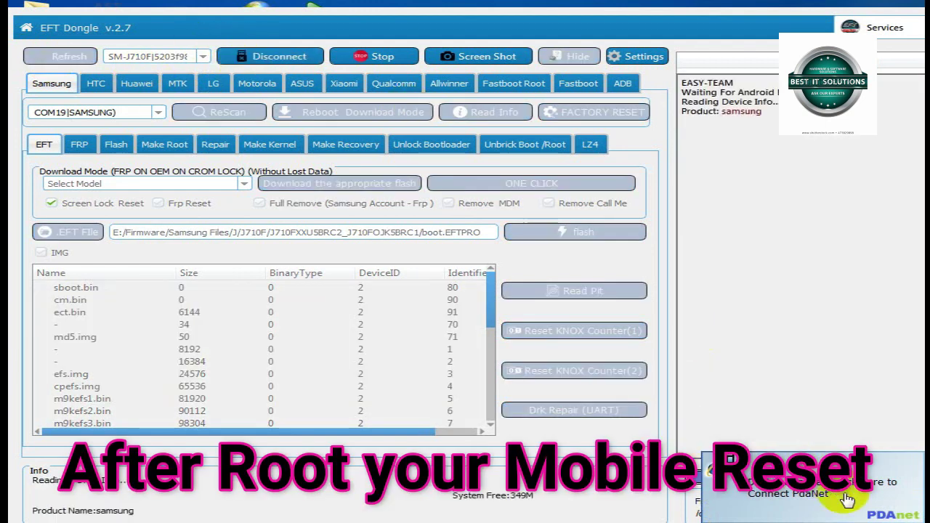